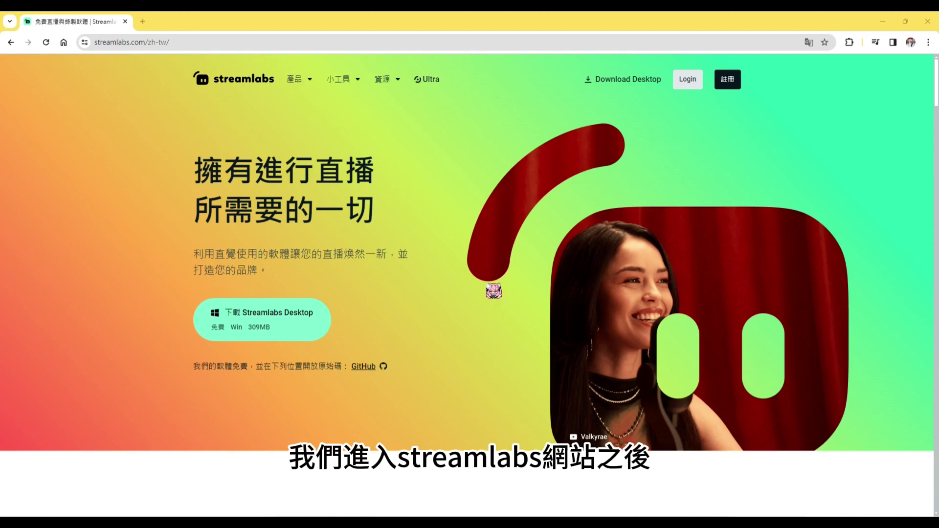
Log in to Streamlabs with the Twitch account and open the profile menu on the dashboard.
{"action": "left_click", "coordinate": [687, 77]}
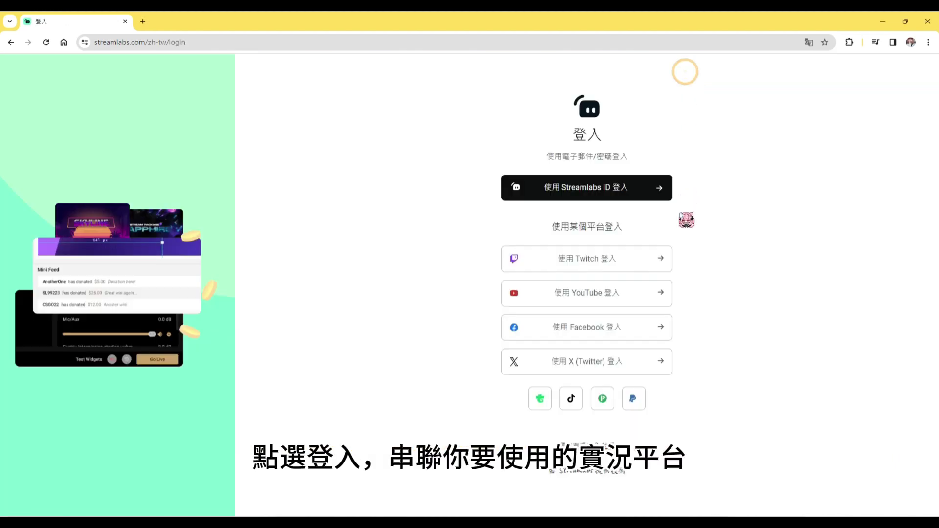
{"action": "left_click", "coordinate": [565, 261]}
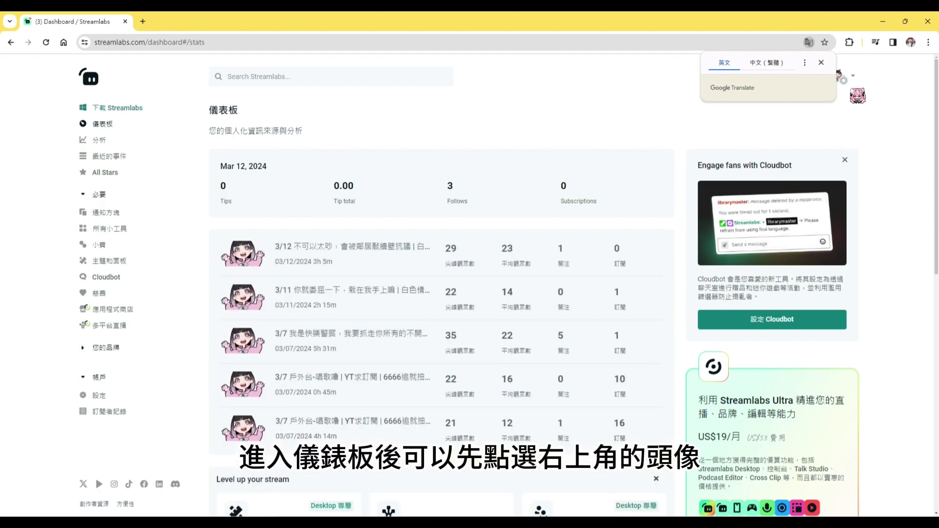
{"action": "left_click", "coordinate": [841, 77]}
{"action": "left_click", "coordinate": [861, 139]}
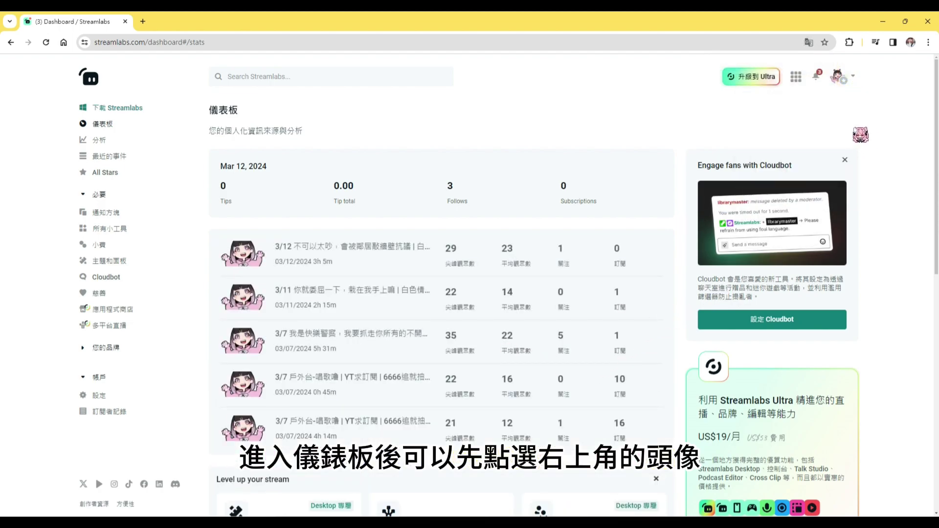
{"action": "left_click", "coordinate": [856, 82]}
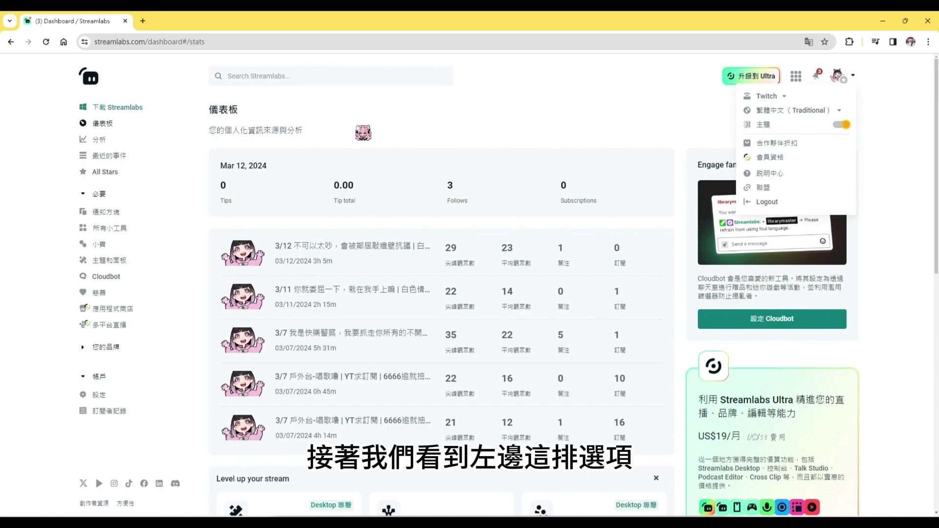
Open the Alert Box (通知方塊) settings and go to the follow alert (關注) options.
{"action": "left_click", "coordinate": [111, 214]}
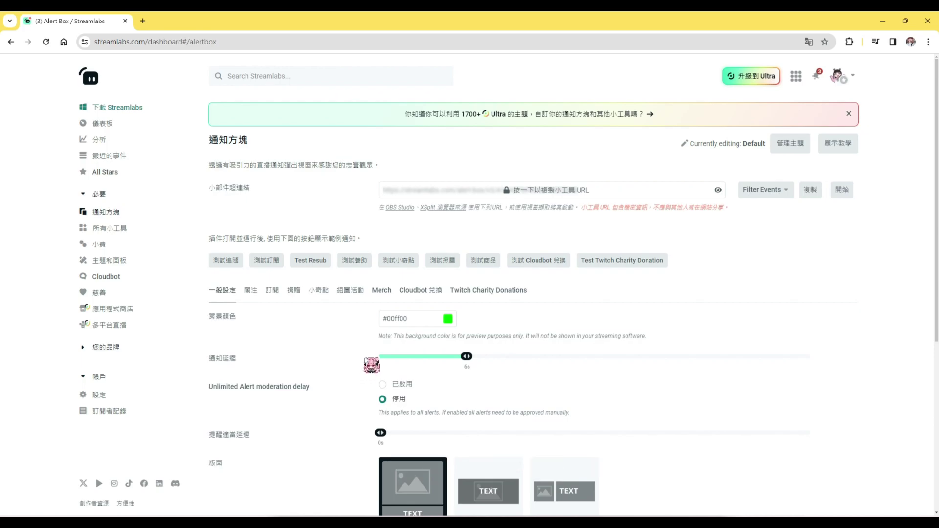
{"action": "left_click", "coordinate": [250, 291]}
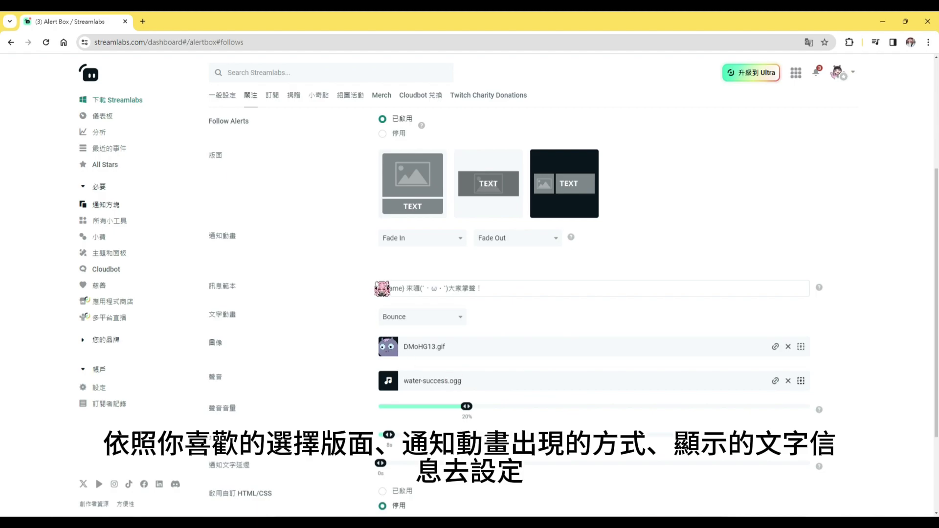
{"action": "scroll", "coordinate": [803, 391], "scroll_direction": "up", "scroll_amount": 1}
{"action": "scroll", "coordinate": [805, 401], "scroll_direction": "down", "scroll_amount": 1}
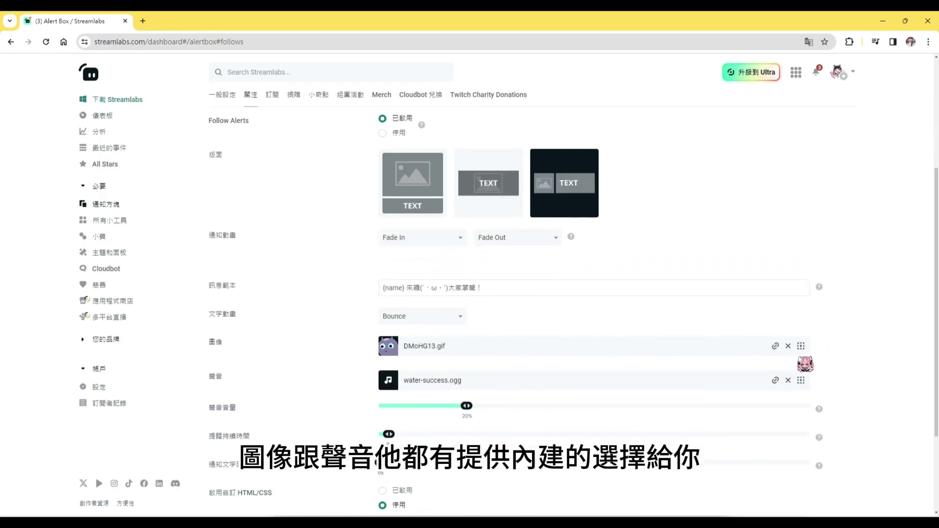
Browse the stock and uploaded images available for the follow alert, then close the gallery without choosing one.
{"action": "left_click", "coordinate": [801, 347]}
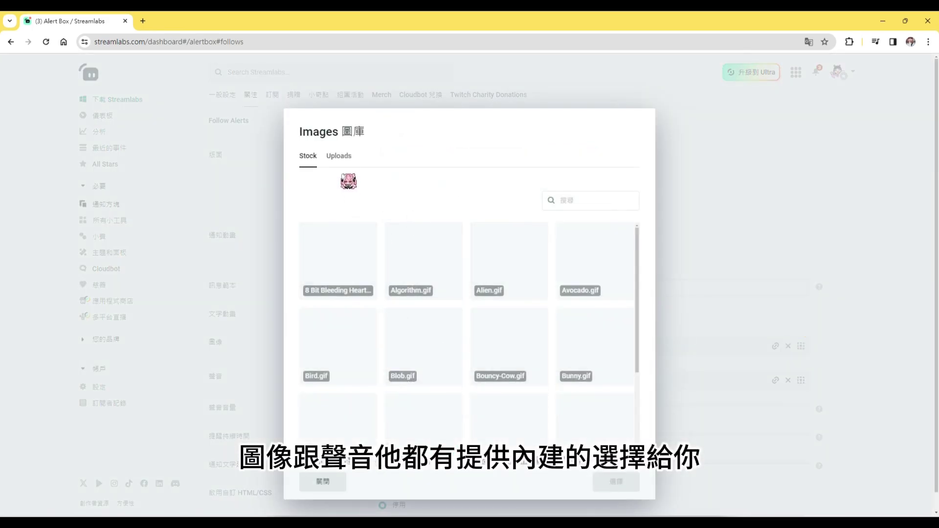
{"action": "left_click", "coordinate": [342, 156]}
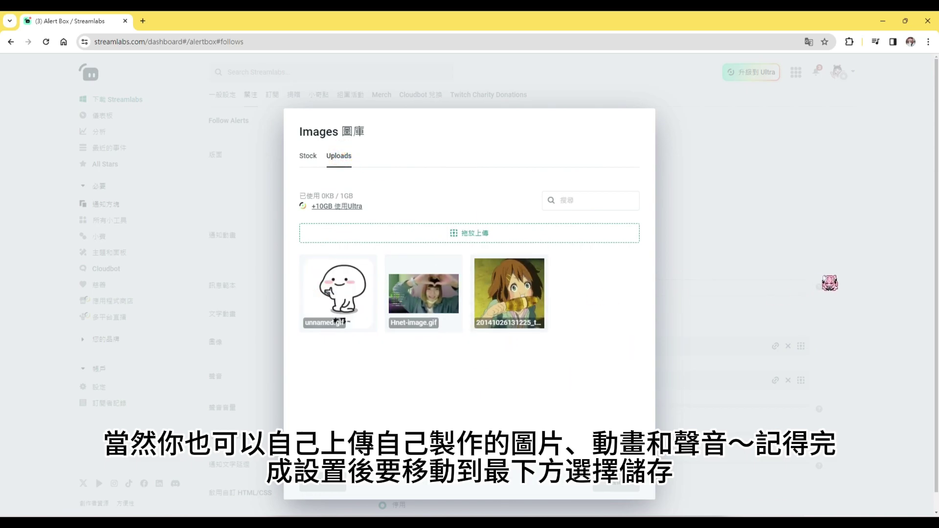
{"action": "left_click", "coordinate": [827, 286]}
Save the follow alert settings.
{"action": "scroll", "coordinate": [685, 292], "scroll_direction": "down", "scroll_amount": 1}
{"action": "scroll", "coordinate": [681, 292], "scroll_direction": "down", "scroll_amount": 2}
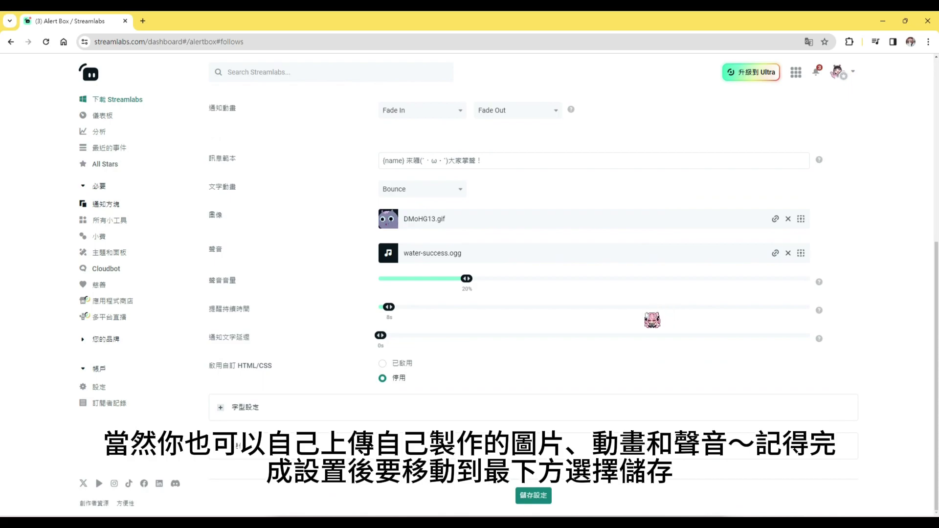
{"action": "left_click", "coordinate": [534, 495]}
Review the alert options for subscriptions (訂閱) and raids (組團活動).
{"action": "scroll", "coordinate": [514, 423], "scroll_direction": "up", "scroll_amount": 4}
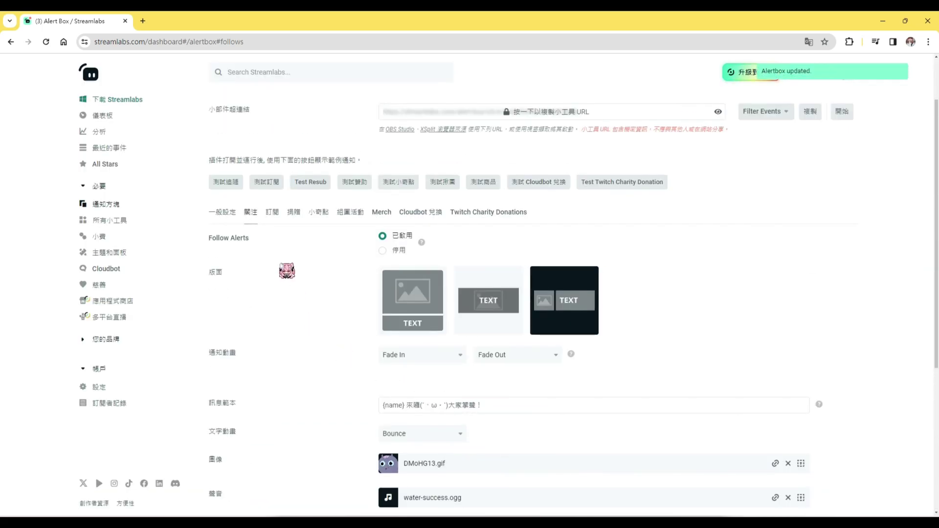
{"action": "left_click", "coordinate": [272, 216]}
{"action": "left_click", "coordinate": [345, 290]}
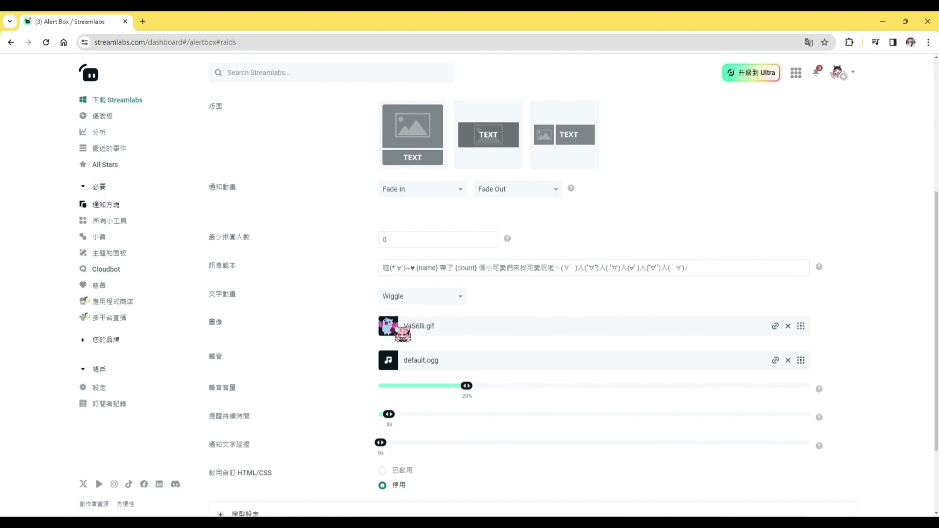
Copy the Alert Box widget URL and accept the notice about keeping it private.
{"action": "scroll", "coordinate": [397, 329], "scroll_direction": "up", "scroll_amount": 4}
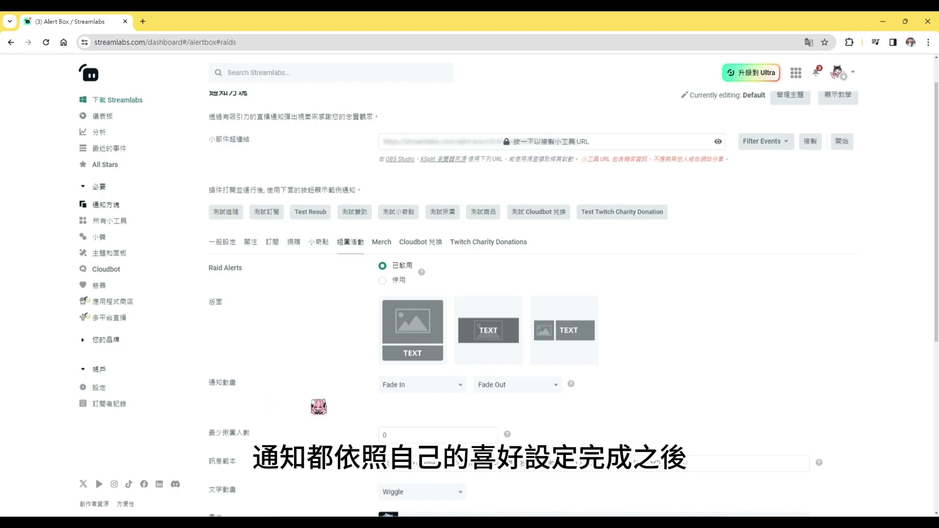
{"action": "scroll", "coordinate": [759, 235], "scroll_direction": "up", "scroll_amount": 1}
{"action": "left_click", "coordinate": [812, 191]}
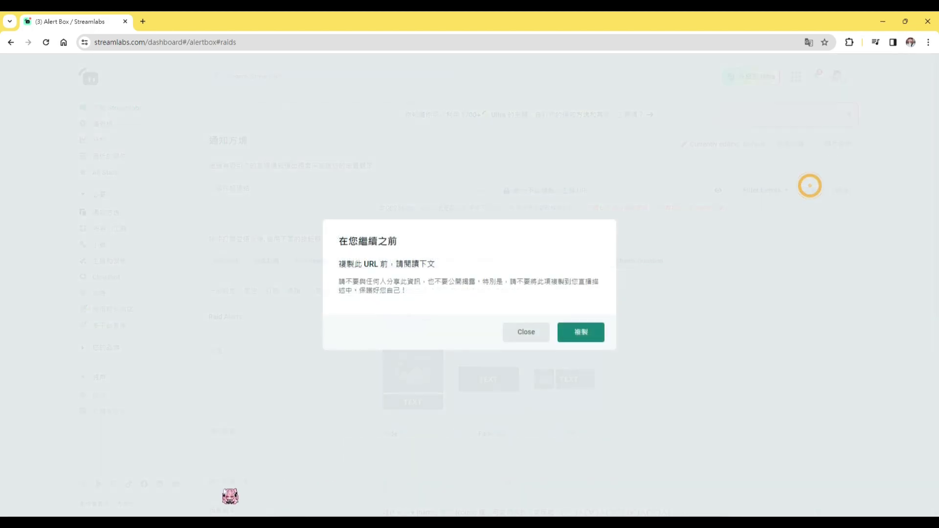
{"action": "left_click", "coordinate": [570, 332]}
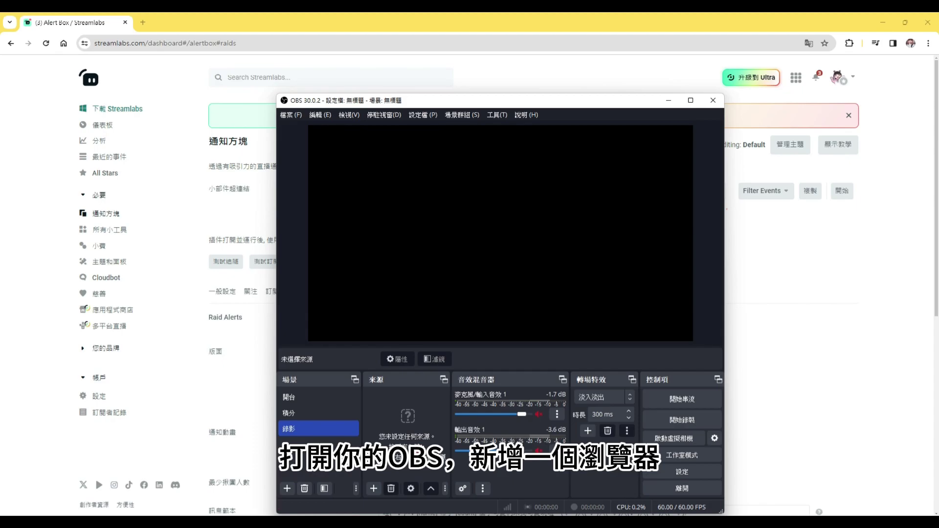
Switch to OBS and add a new browser source (瀏覽器) to the 錄影 scene.
{"action": "right_click", "coordinate": [391, 430]}
{"action": "left_click", "coordinate": [431, 436]}
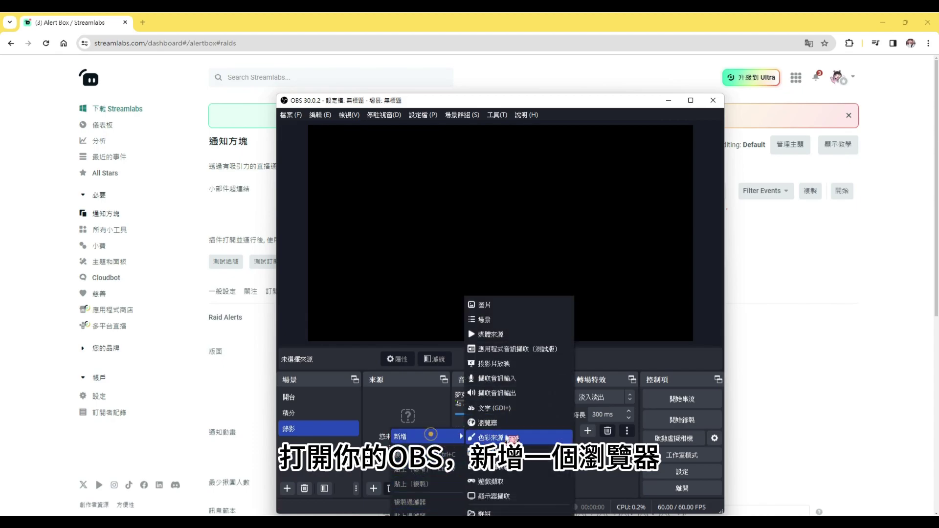
{"action": "left_click", "coordinate": [484, 423]}
{"action": "left_click", "coordinate": [534, 366]}
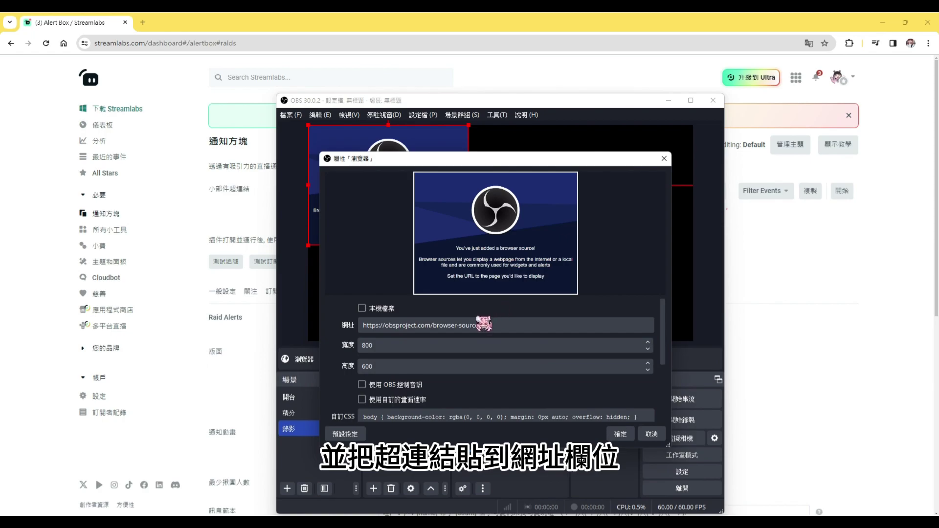
Replace the browser source's default URL with the copied private widget URL and apply the properties.
{"action": "triple_click", "coordinate": [503, 325]}
{"action": "key", "text": "ctrl+v"}
{"action": "left_click", "coordinate": [620, 434]}
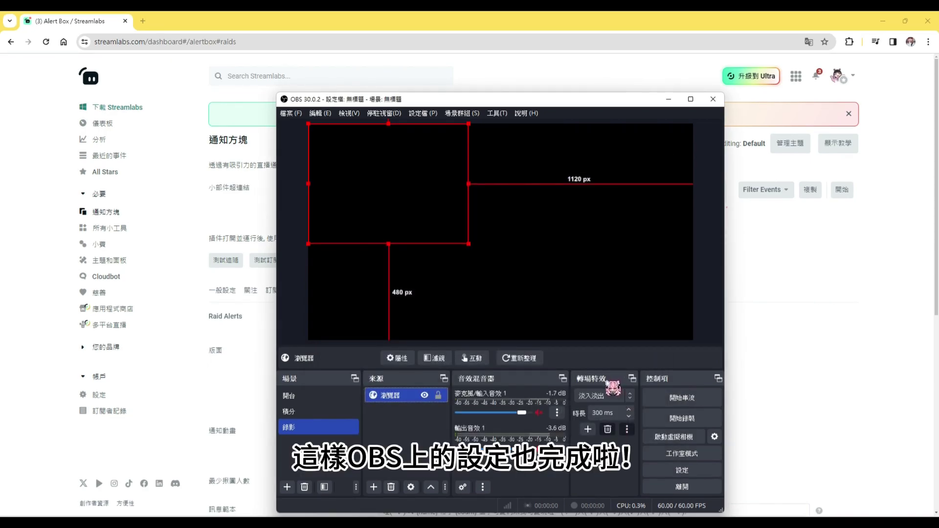
Switch to the Streamlabs page, send a test follow alert (測試追隨), and return to OBS to check it.
{"action": "left_click", "coordinate": [862, 348]}
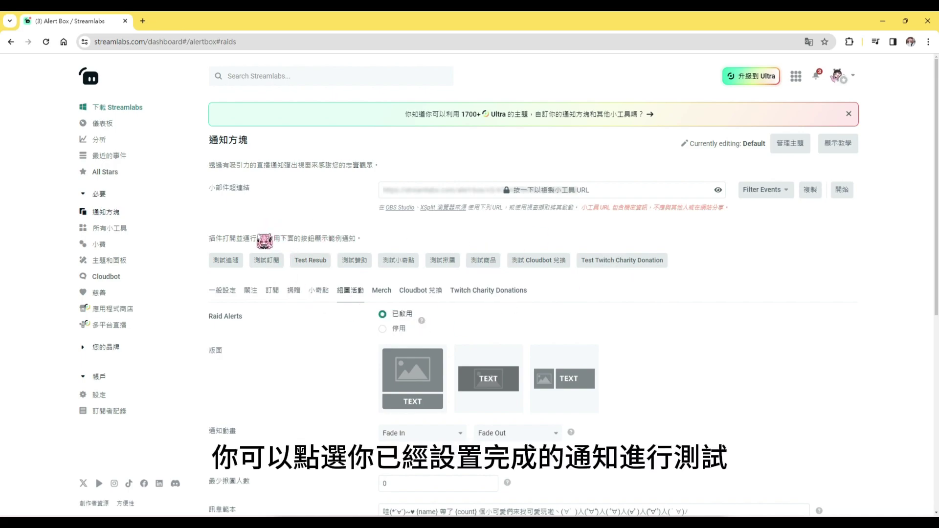
{"action": "left_click", "coordinate": [226, 259]}
{"action": "key", "text": "alt+Tab"}
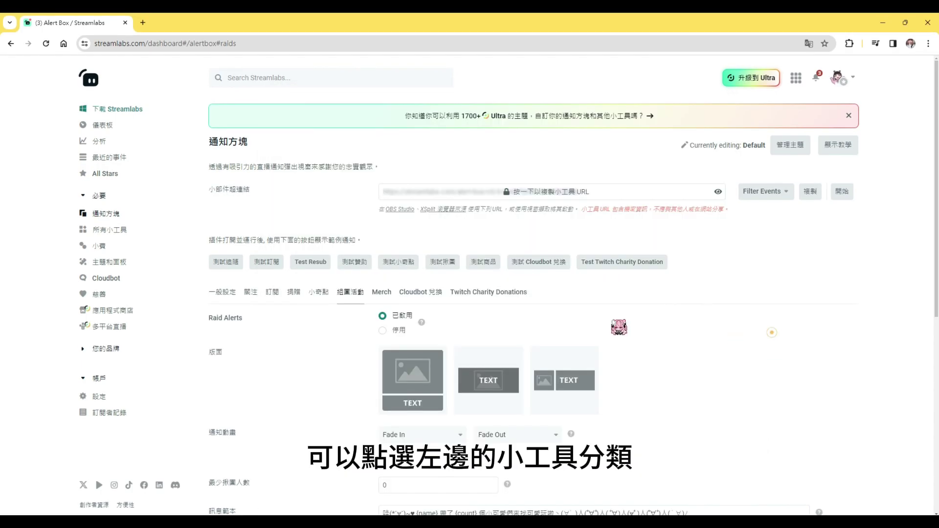
Open the gallery of all widgets (所有小工具) in Streamlabs and look through the featured, favourite and full widget lists.
{"action": "left_click", "coordinate": [120, 228]}
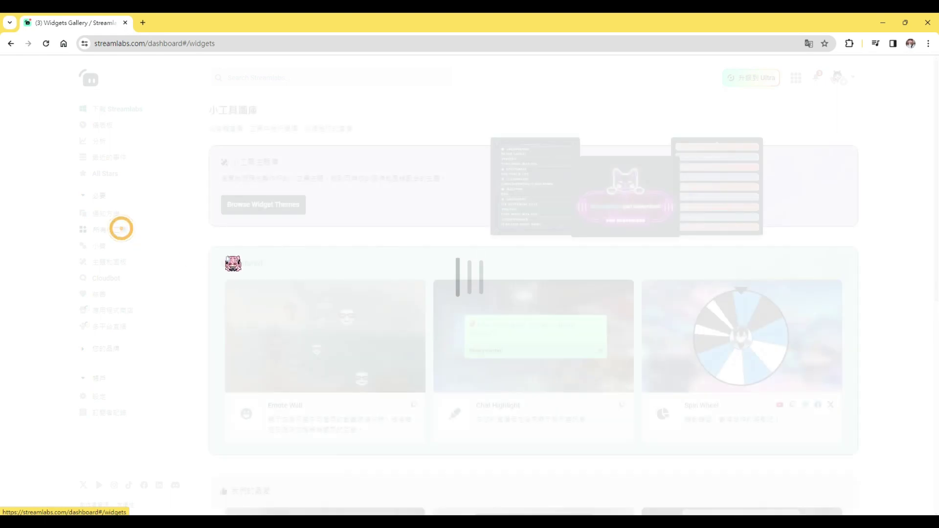
{"action": "scroll", "coordinate": [396, 277], "scroll_direction": "down", "scroll_amount": 2}
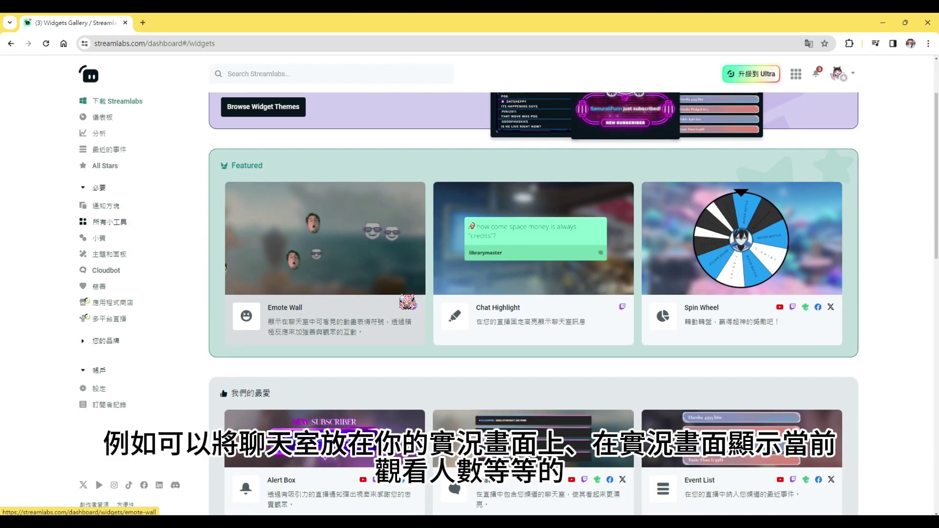
{"action": "scroll", "coordinate": [406, 302], "scroll_direction": "down", "scroll_amount": 5}
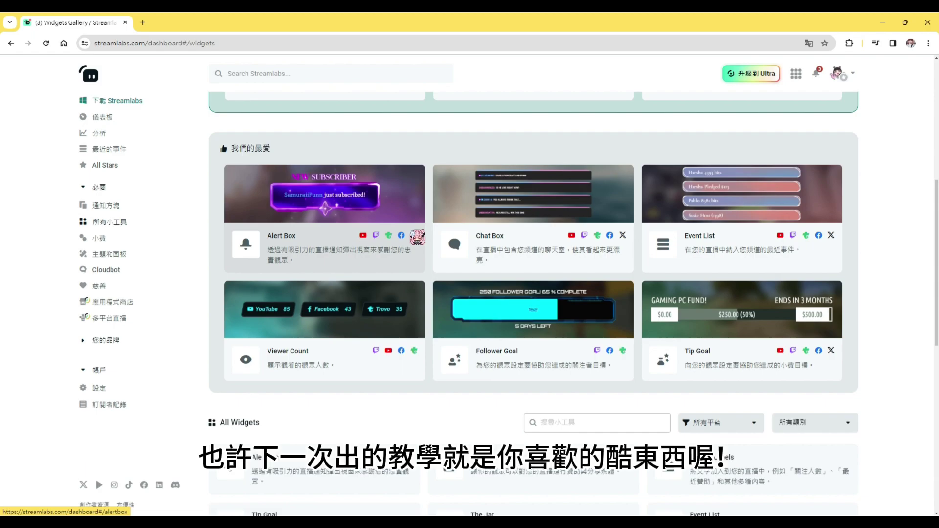
{"action": "scroll", "coordinate": [417, 237], "scroll_direction": "down", "scroll_amount": 2}
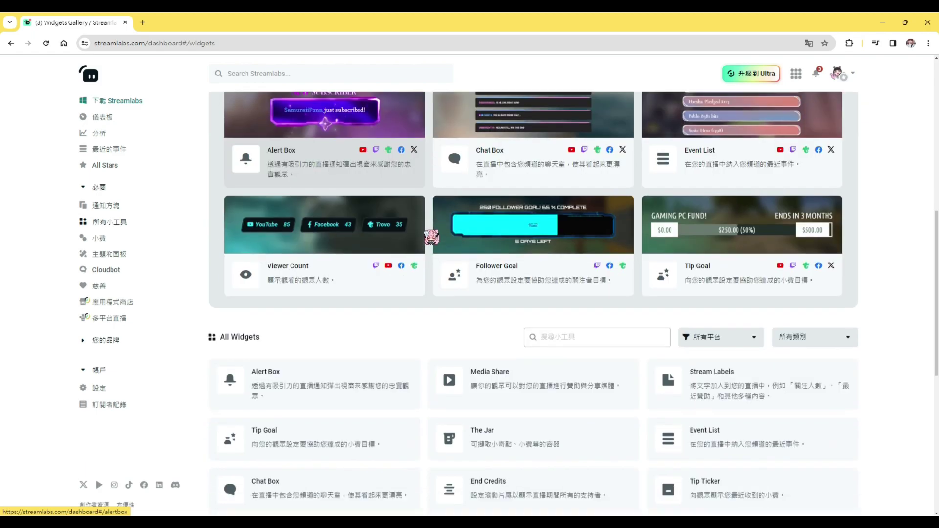
{"action": "scroll", "coordinate": [429, 237], "scroll_direction": "up", "scroll_amount": 8}
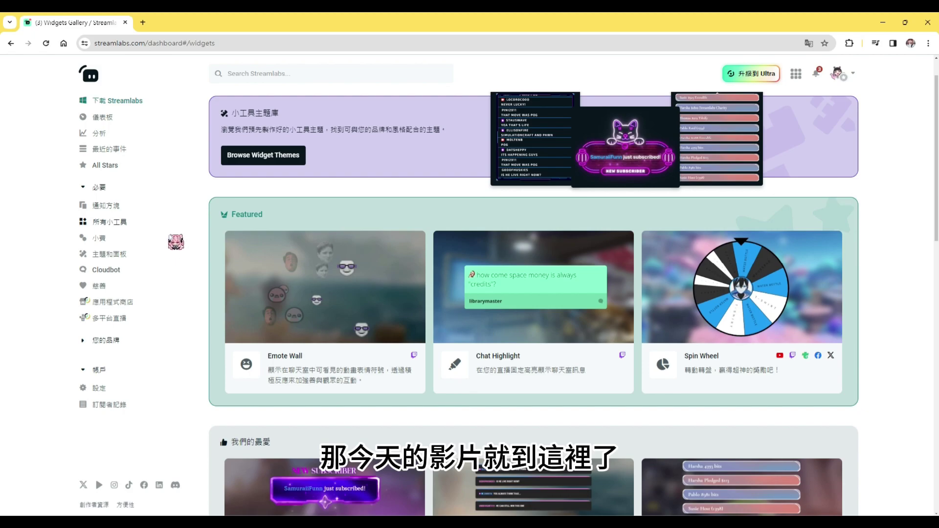